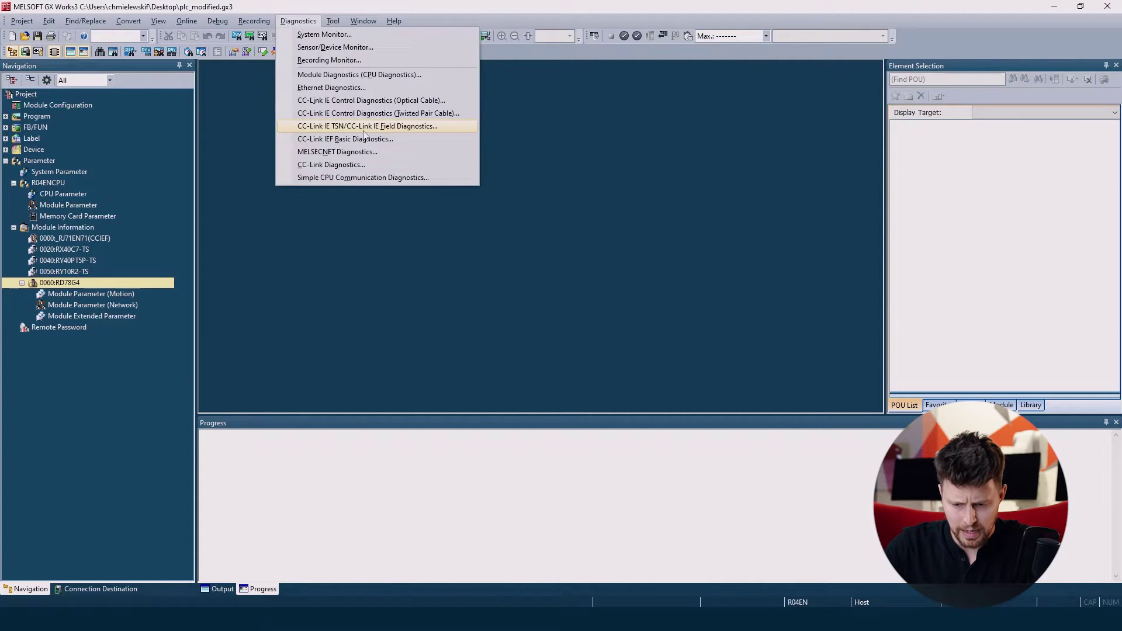
Step: Open CC-Link IE TSN/Field diagnostics for Module 2, the Network No.2 master station
click(363, 132)
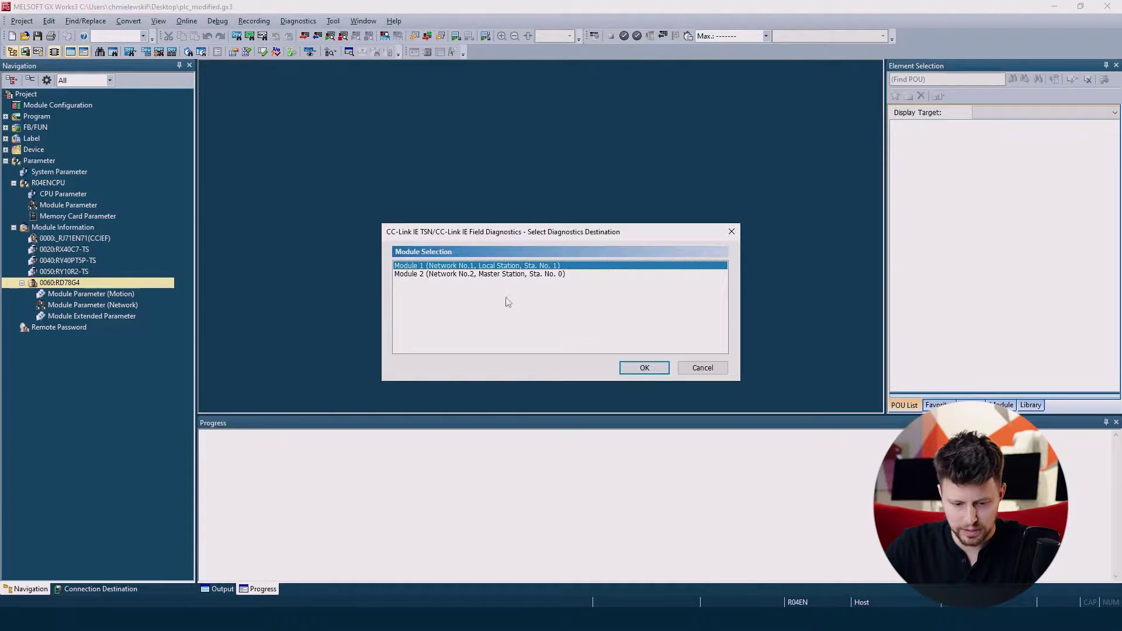
click(464, 274)
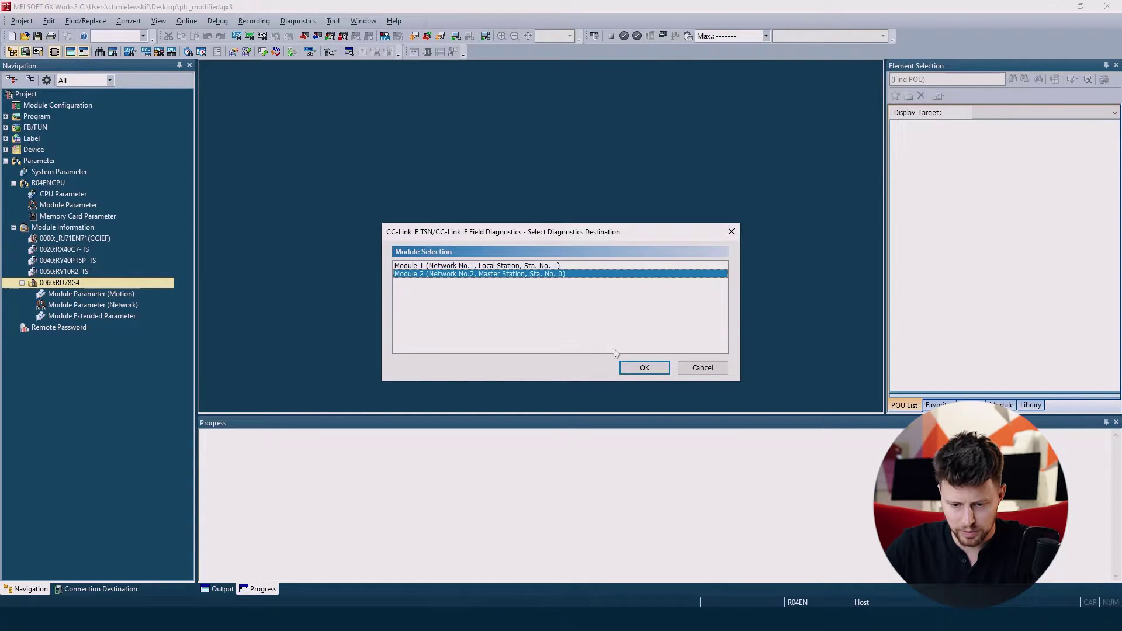
click(644, 367)
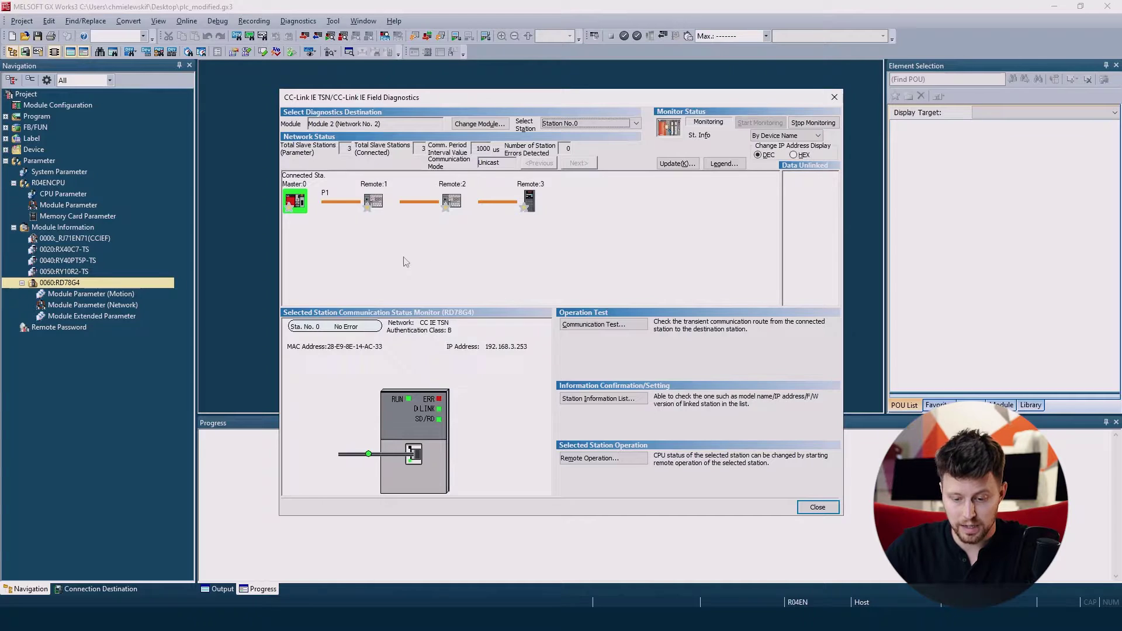
Step: Check the status details of remote stations 1, 2 and 3 (the A800), ending on station 2
click(382, 218)
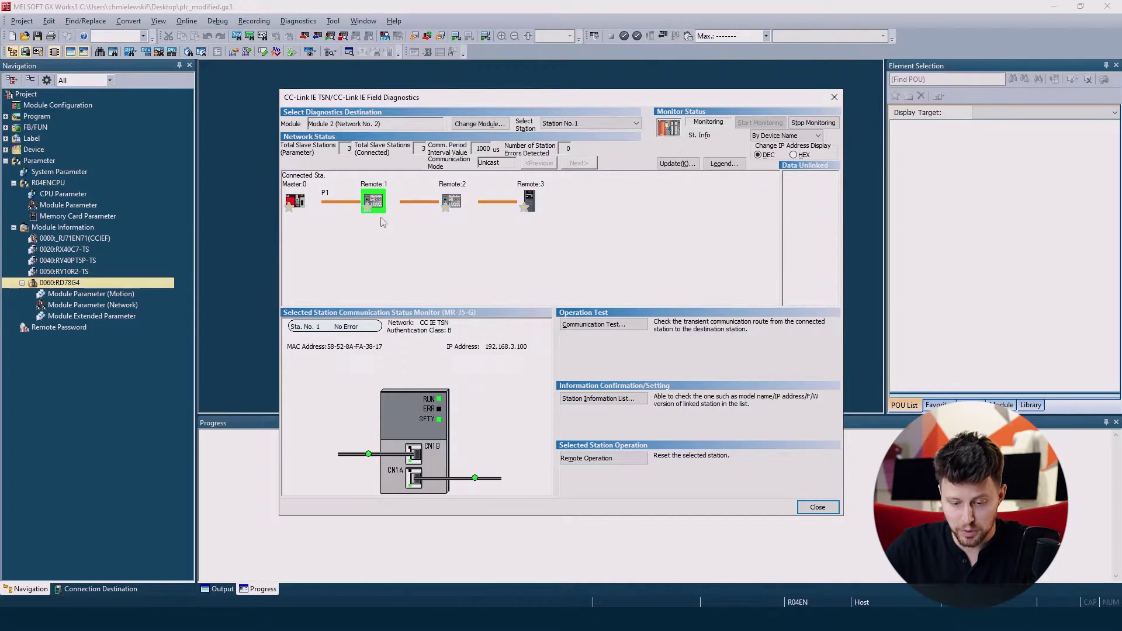
click(450, 204)
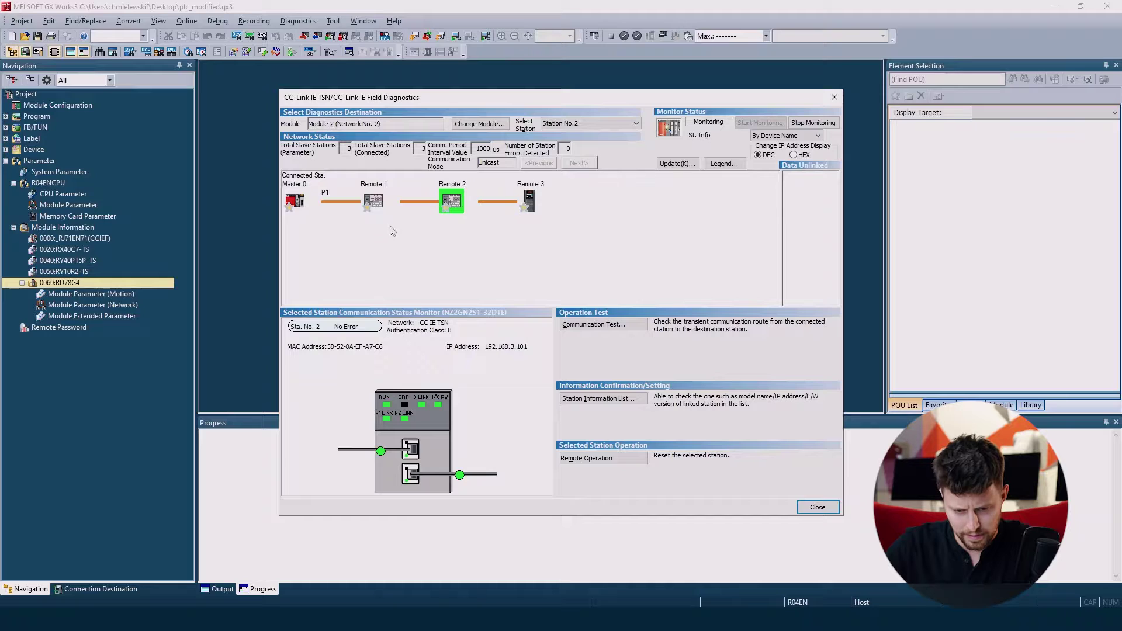
click(374, 201)
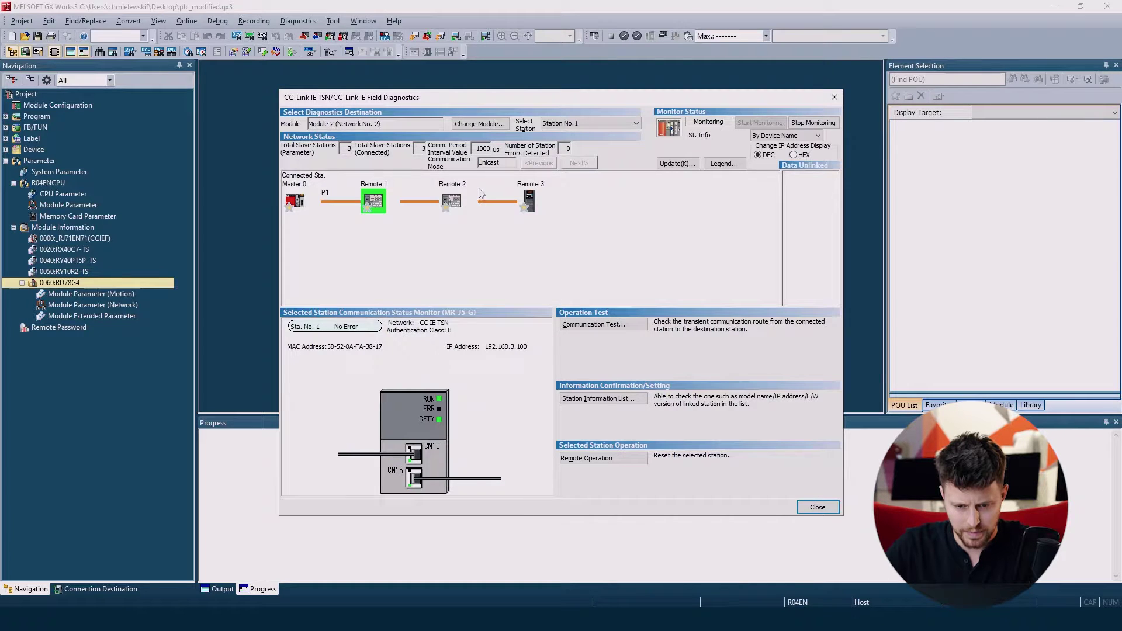
click(451, 202)
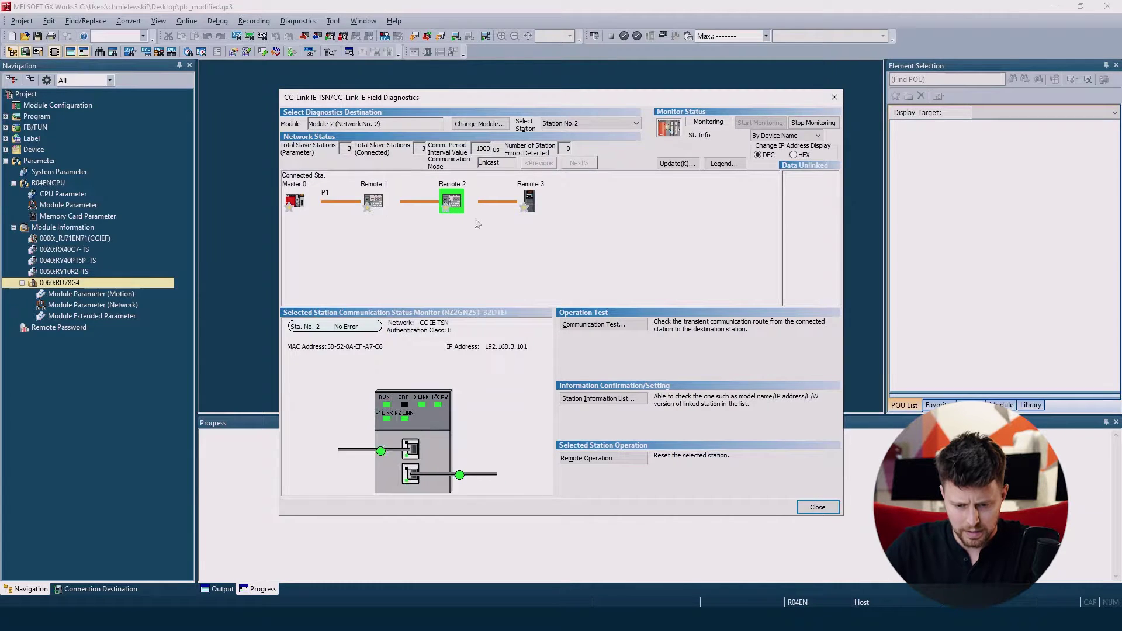
click(532, 204)
click(451, 202)
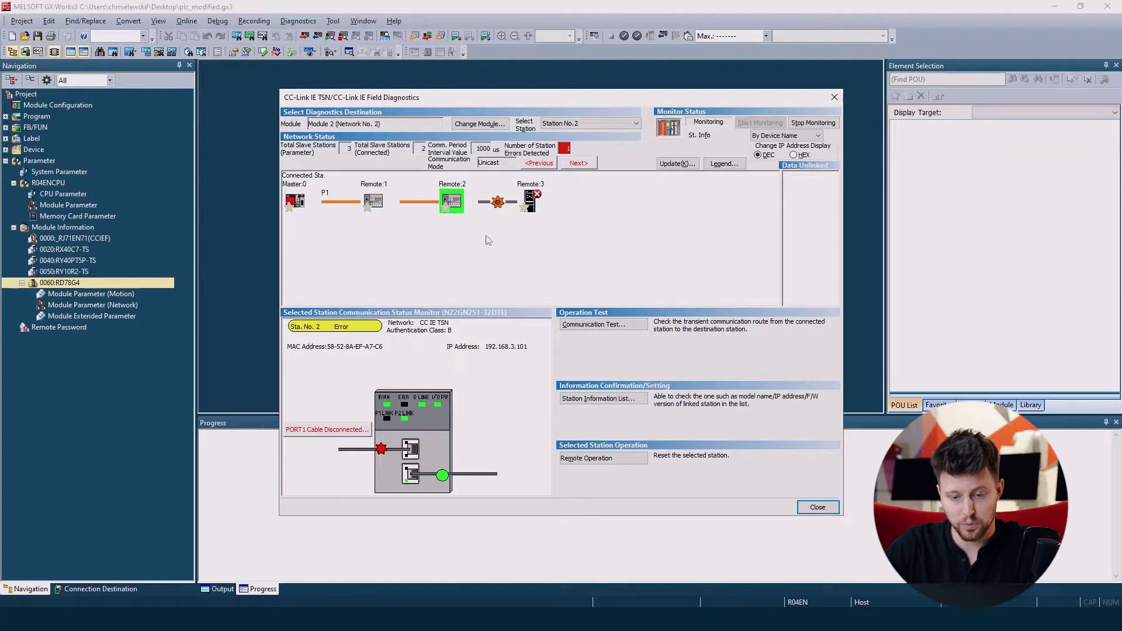
Step: Compare stations 3 and 2 during the PORT1 cable fault and again after the link recovers
click(526, 203)
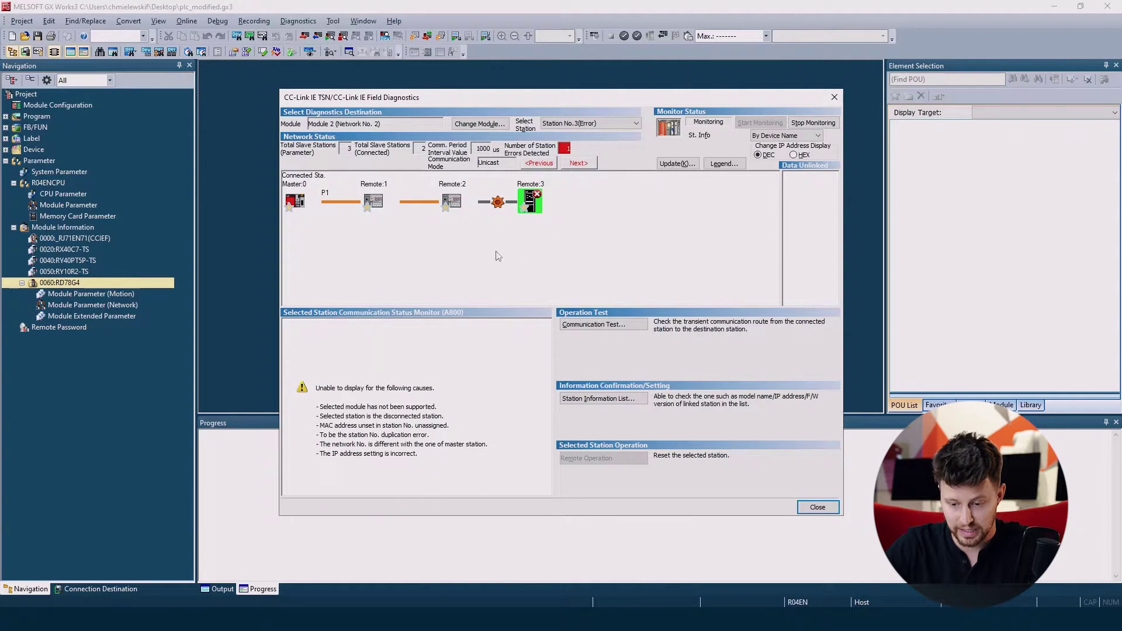
click(452, 199)
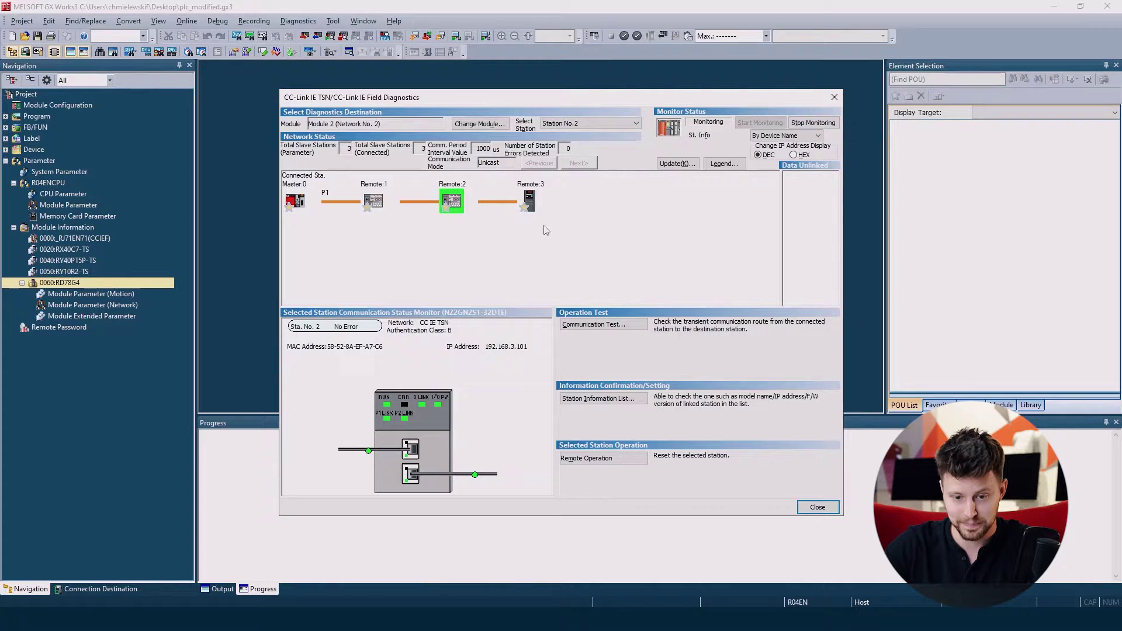
click(528, 201)
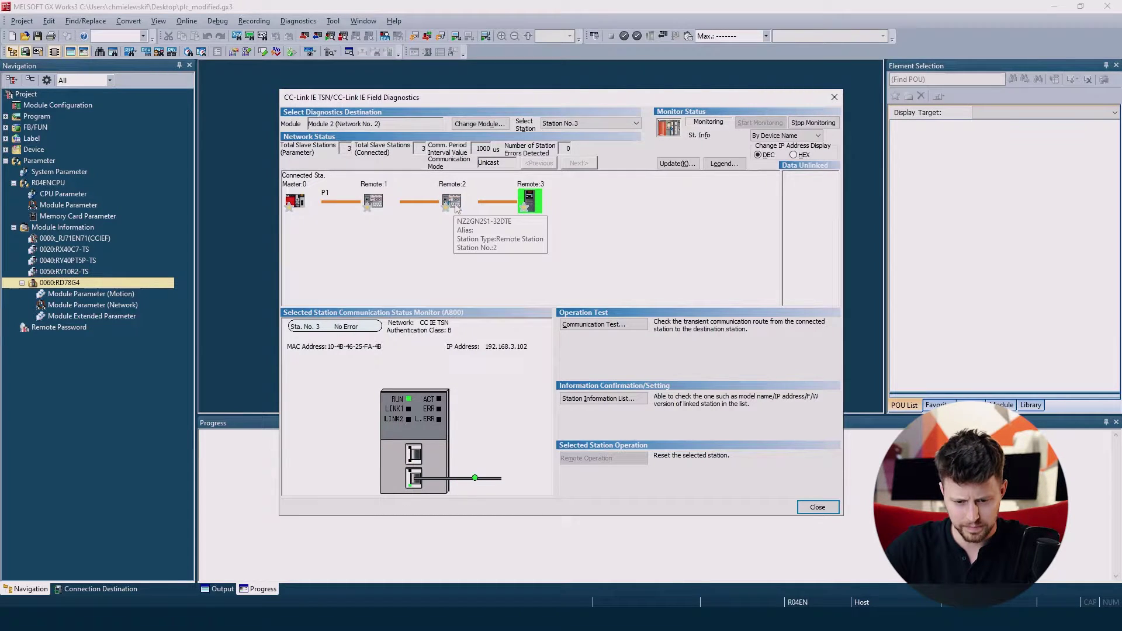
click(455, 206)
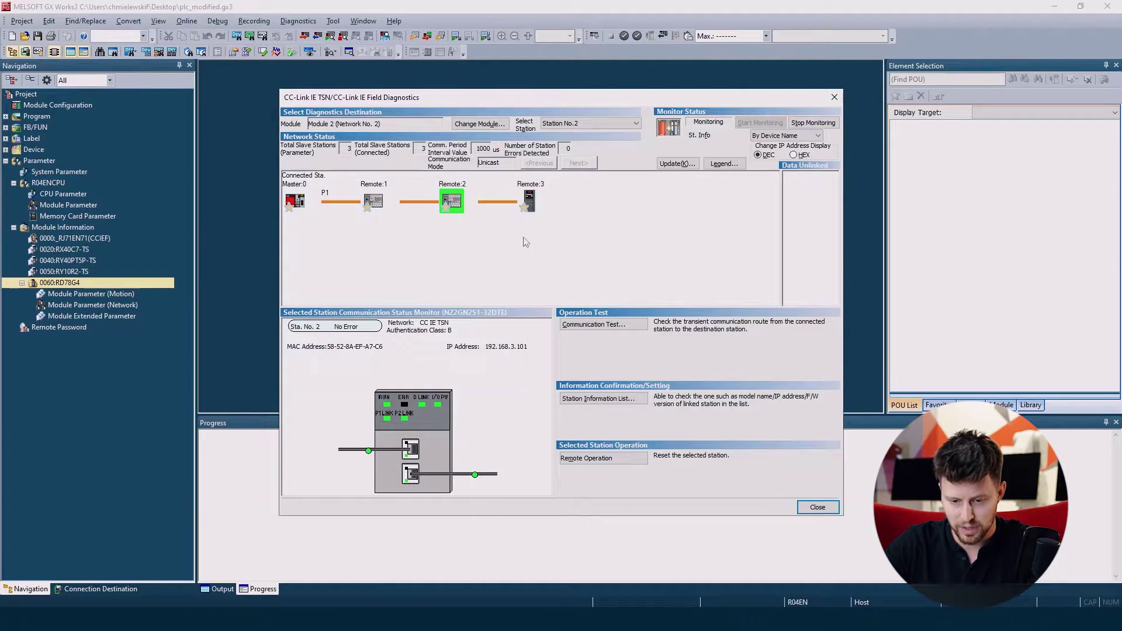
click(603, 402)
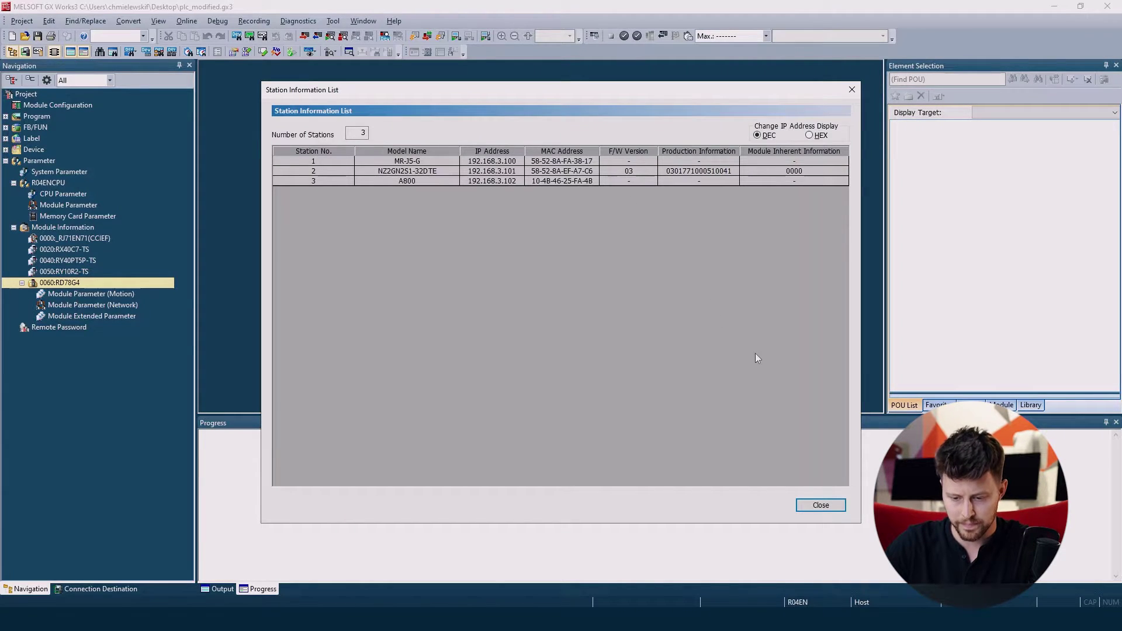
click(819, 506)
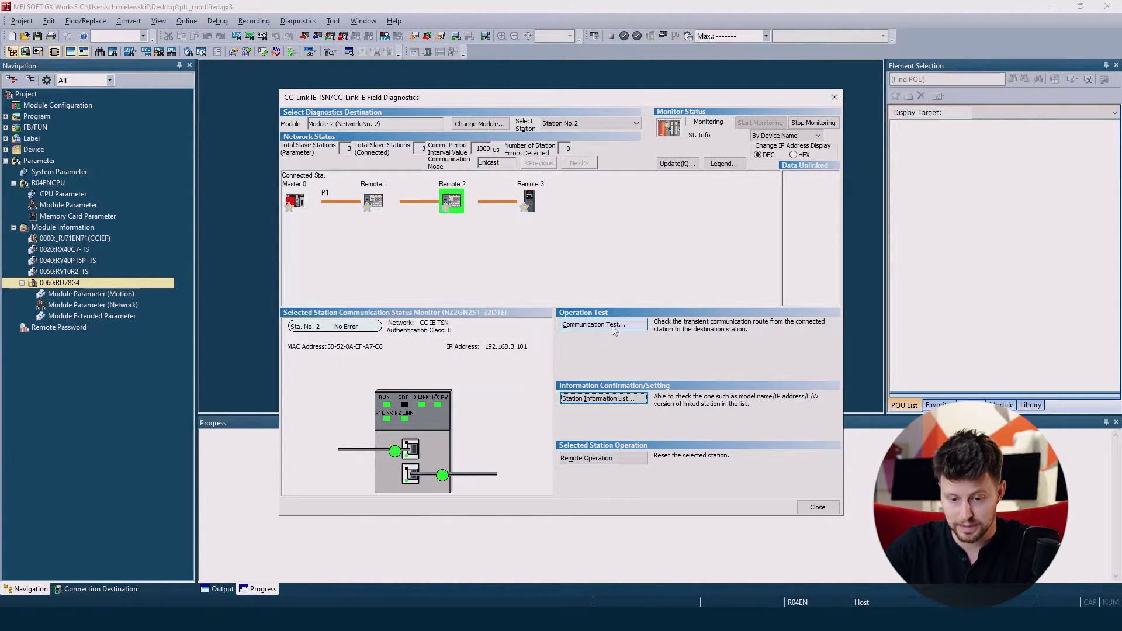
click(613, 328)
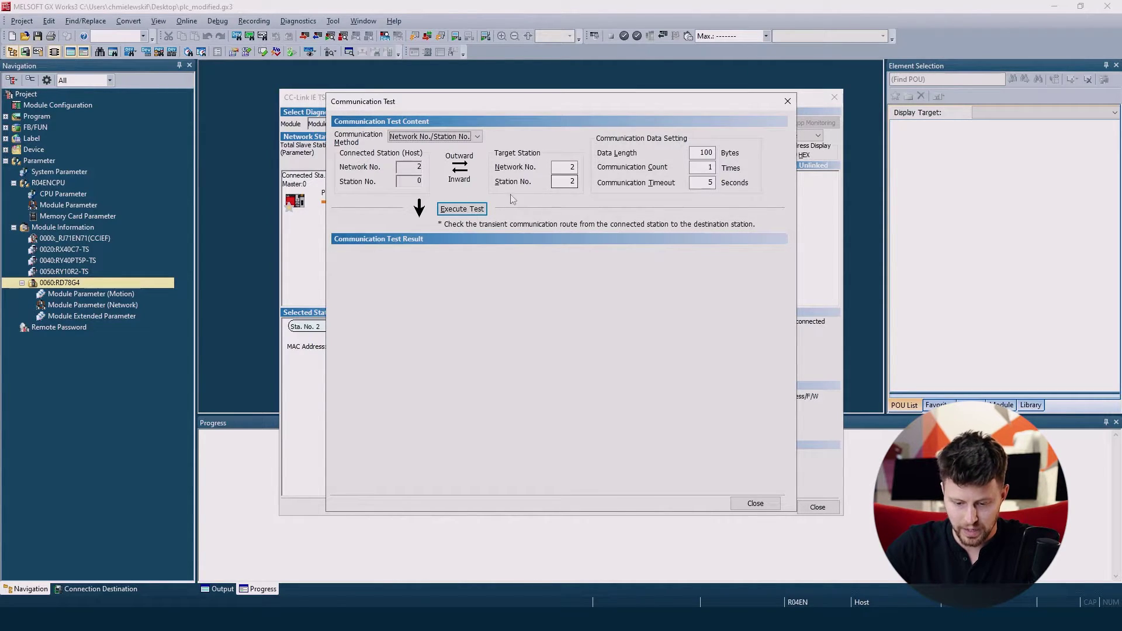
click(460, 209)
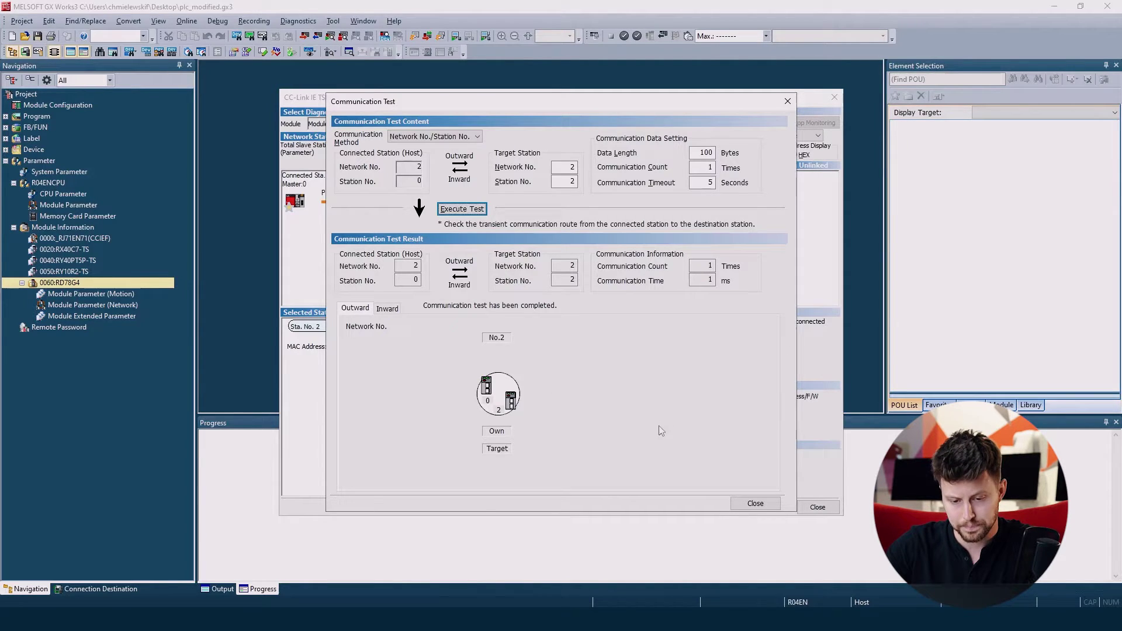
click(754, 505)
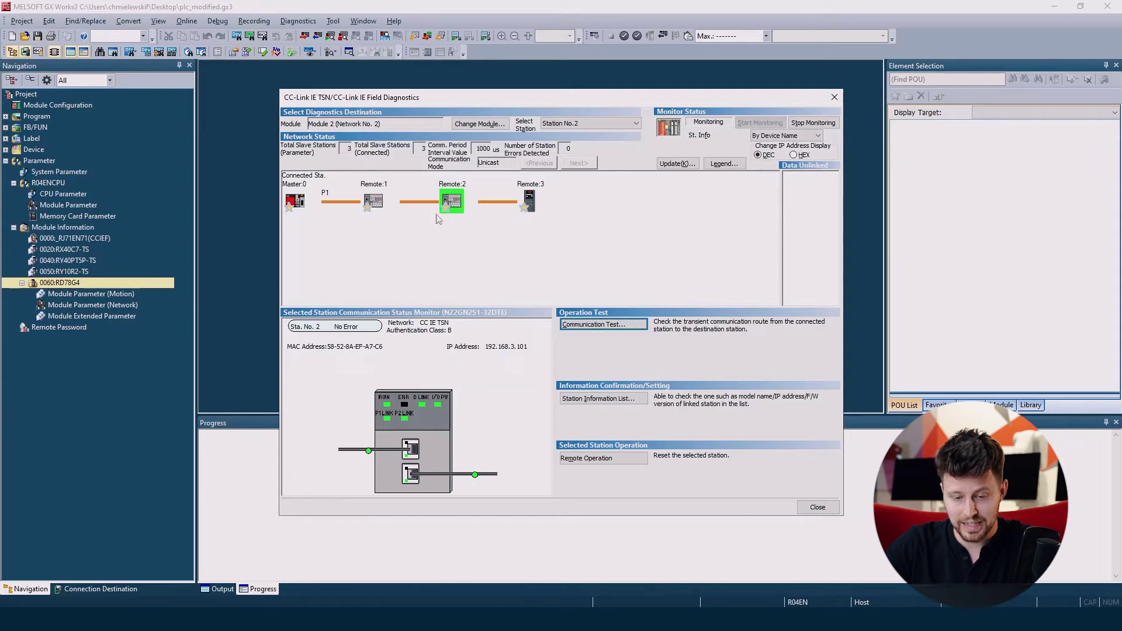
click(380, 205)
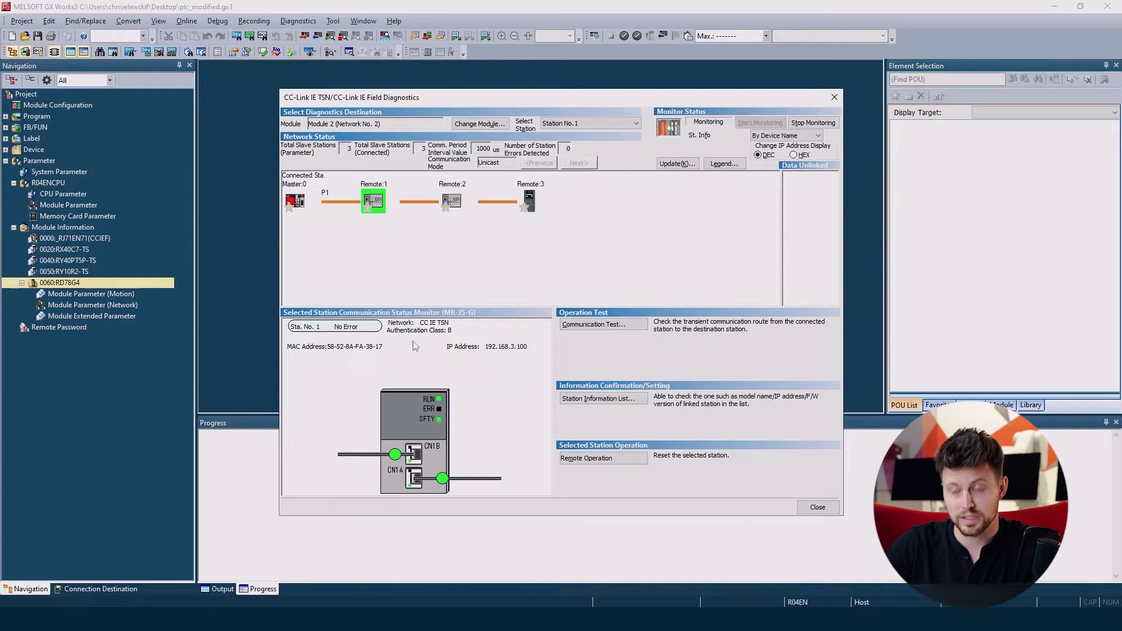
click(452, 206)
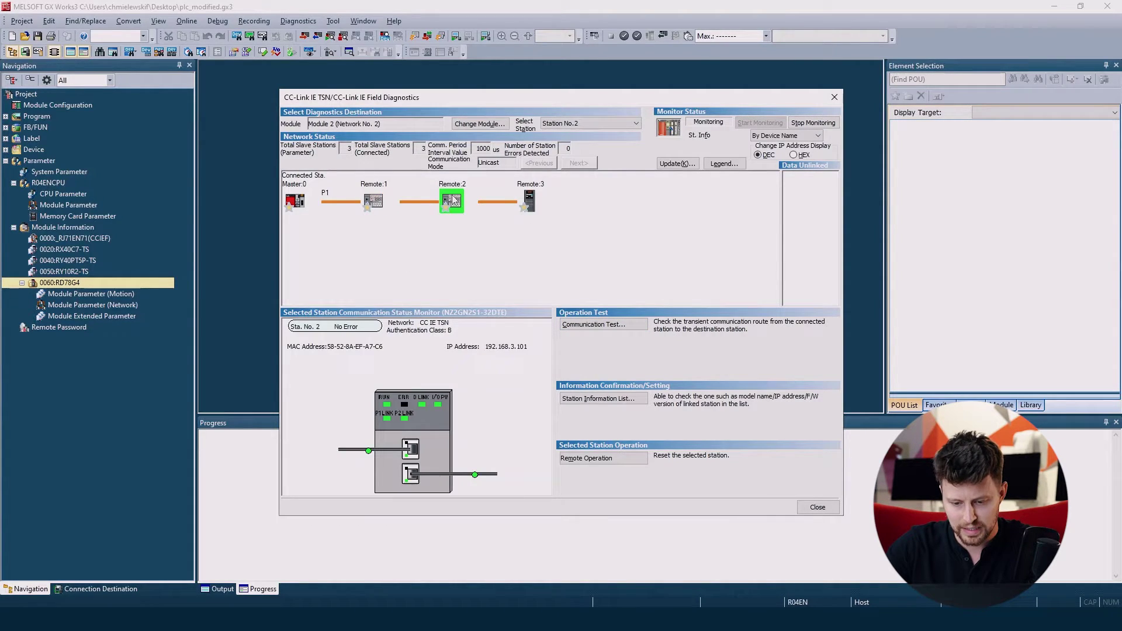
right_click(453, 200)
click(486, 252)
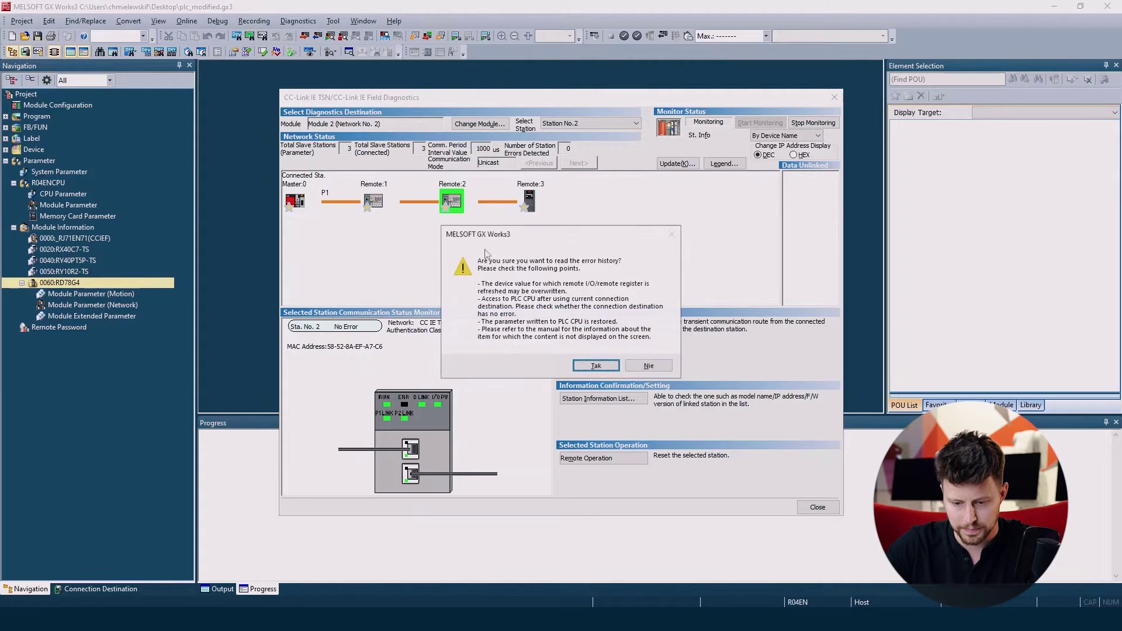
click(595, 365)
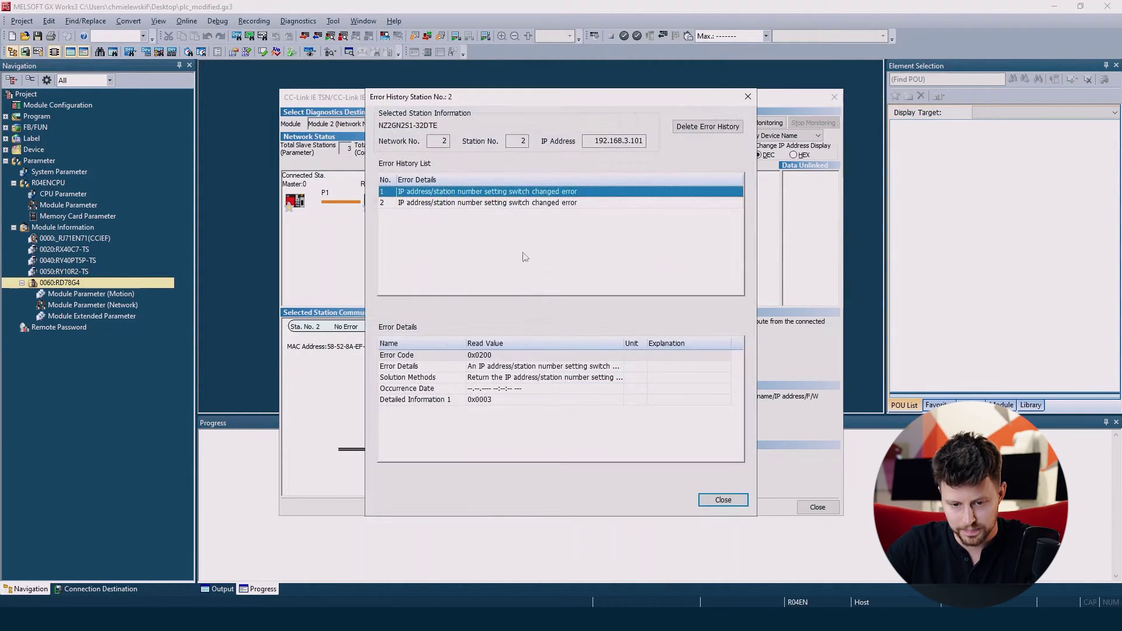
click(513, 205)
click(528, 193)
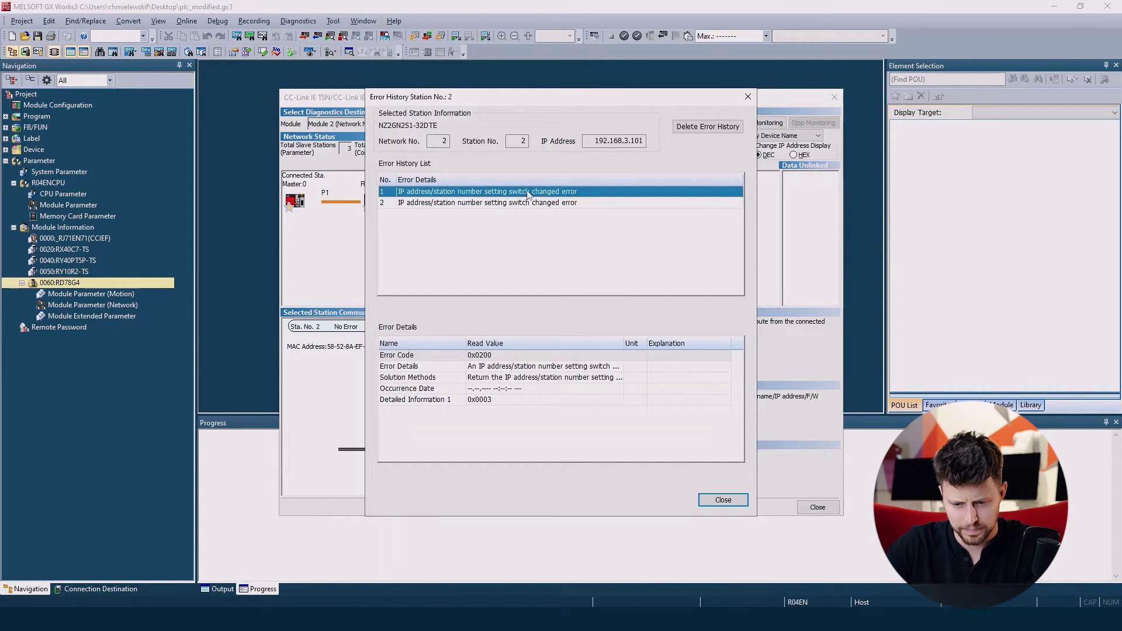
click(712, 501)
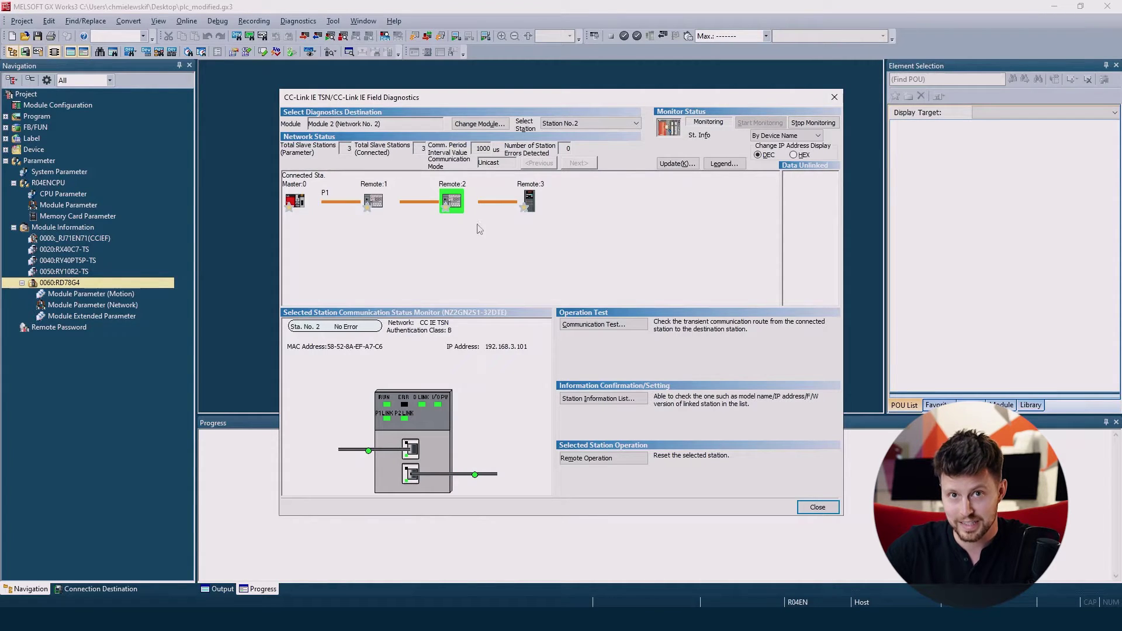
Step: Send a Remote Operation reset to Remote:2, confirm the request, then close the diagnostics window
mouse_move(450, 202)
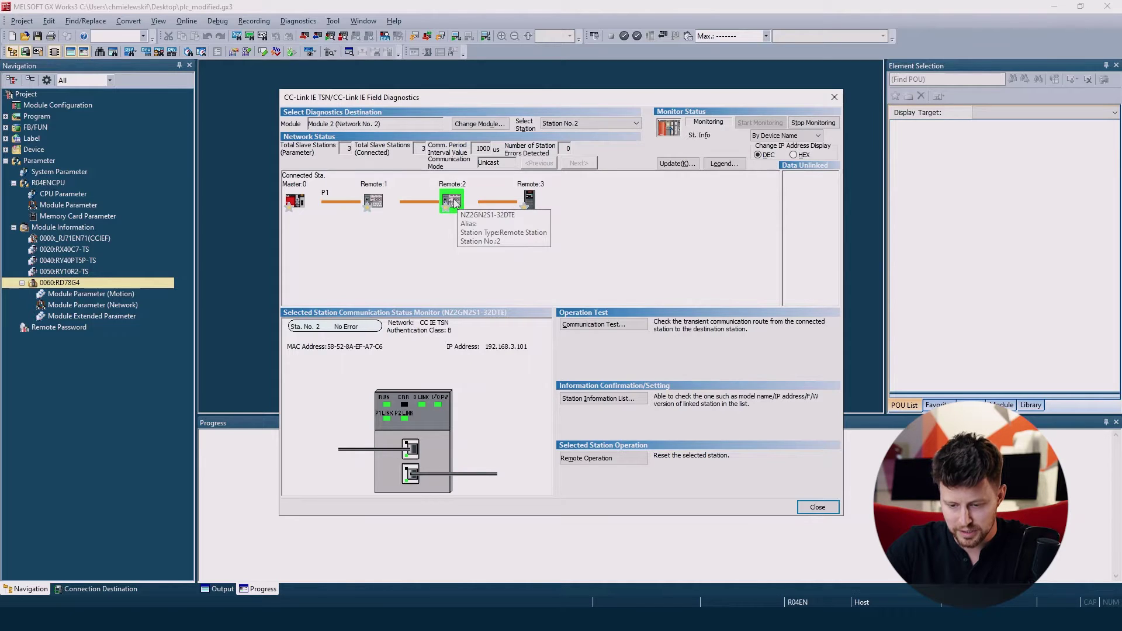
right_click(452, 200)
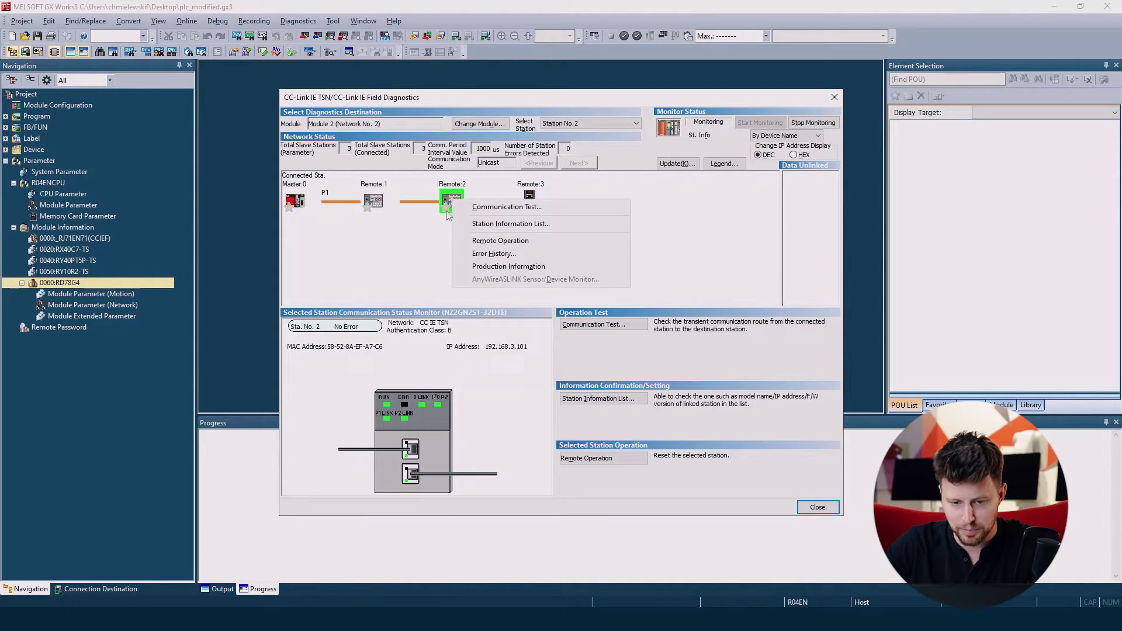
click(503, 242)
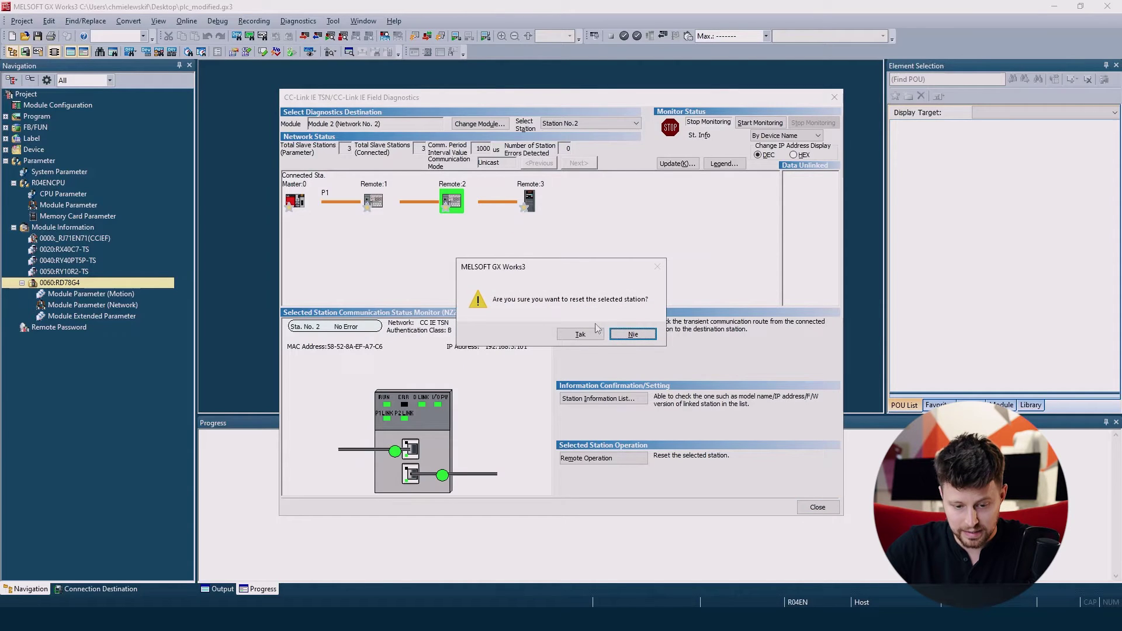
click(584, 335)
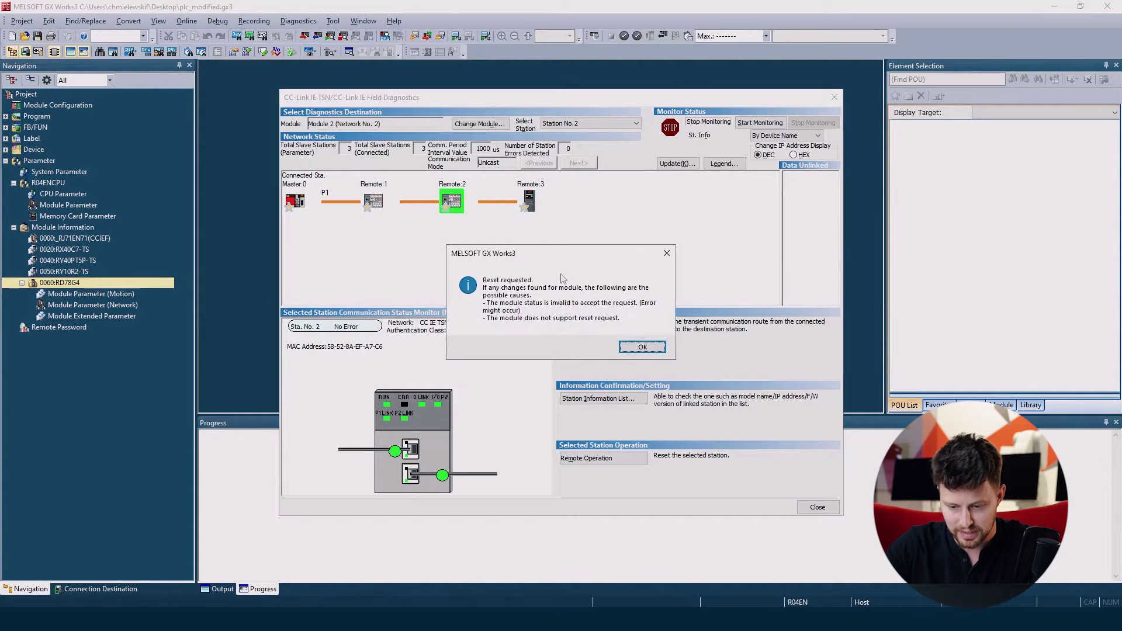
click(631, 344)
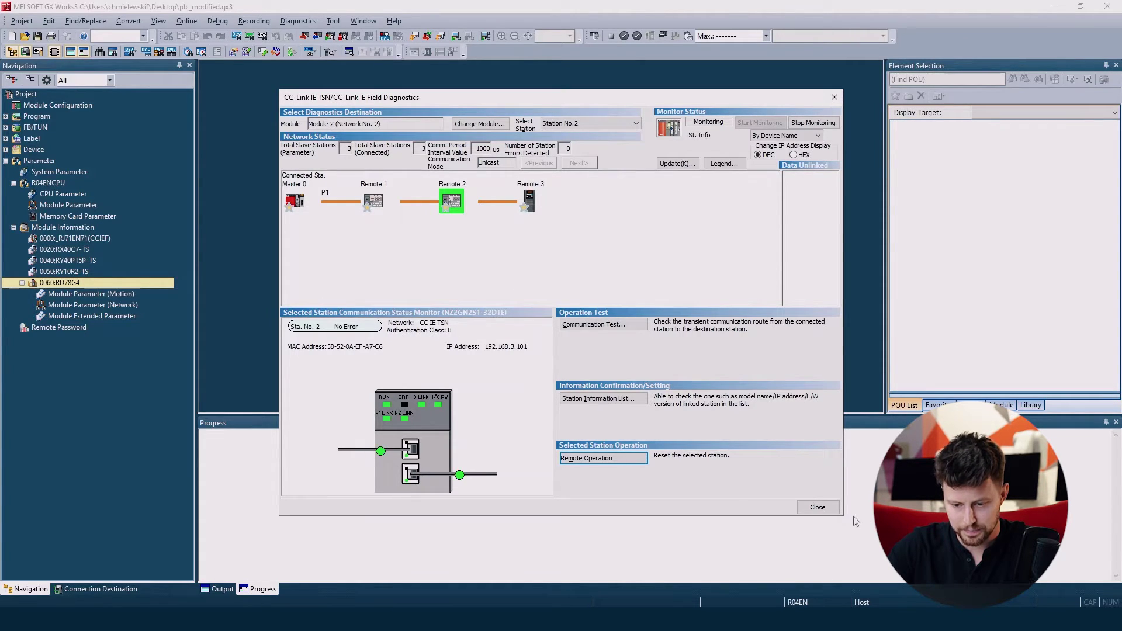
click(818, 507)
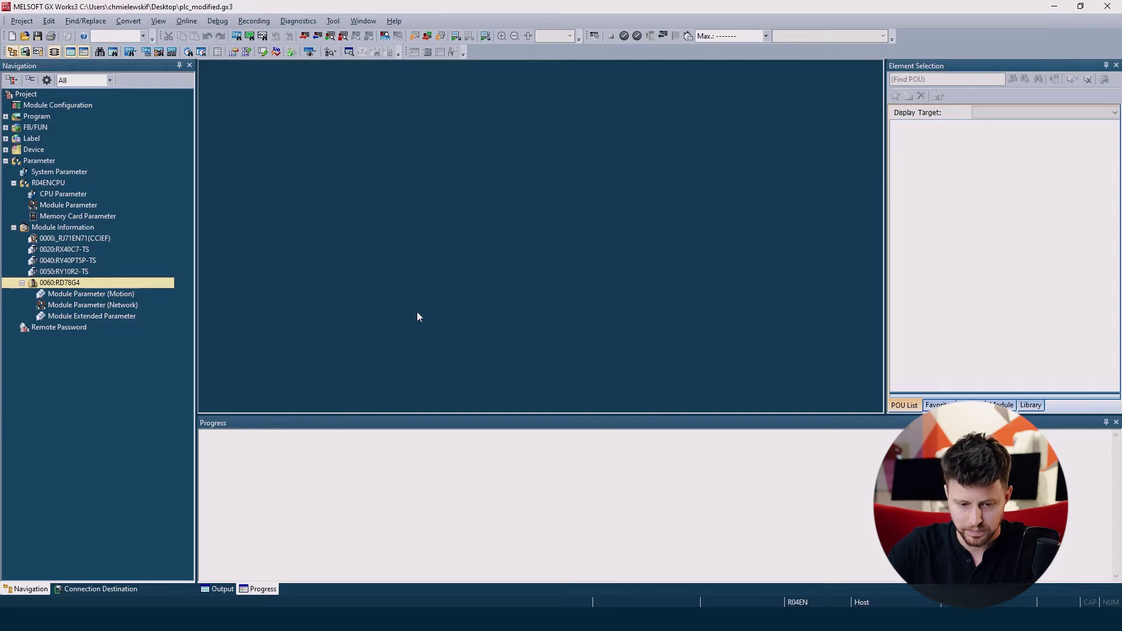
Step: Register 0060:RD78G4 Station No.2 to the Intelligent Function Module Monitor, accepting the configuration warning
right_click(89, 284)
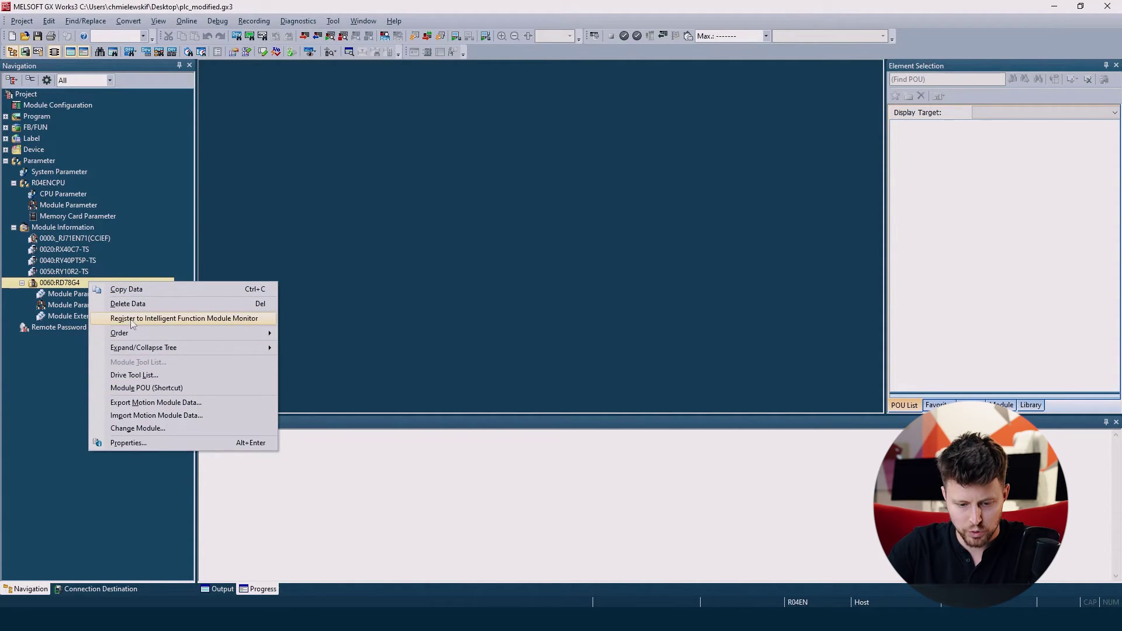
click(234, 319)
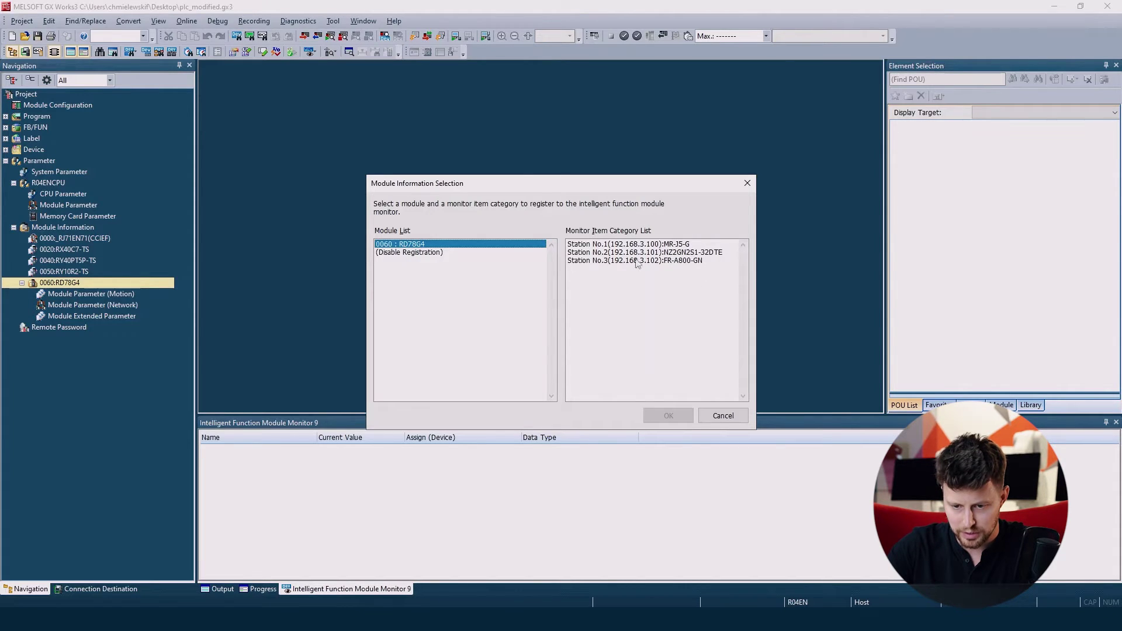
click(662, 253)
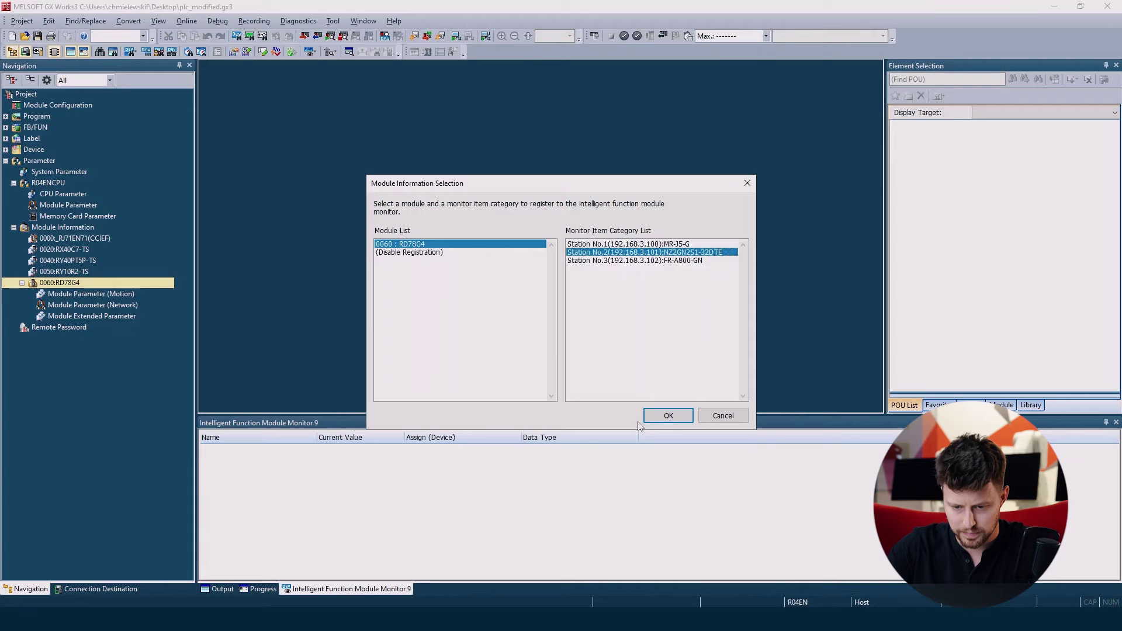
click(668, 416)
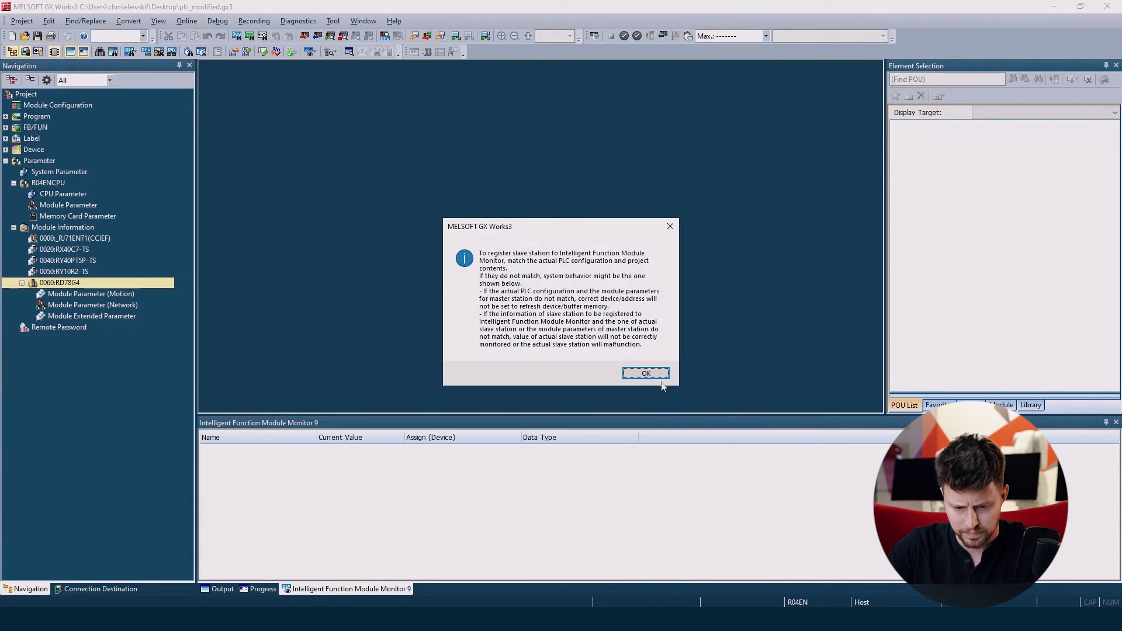
click(643, 374)
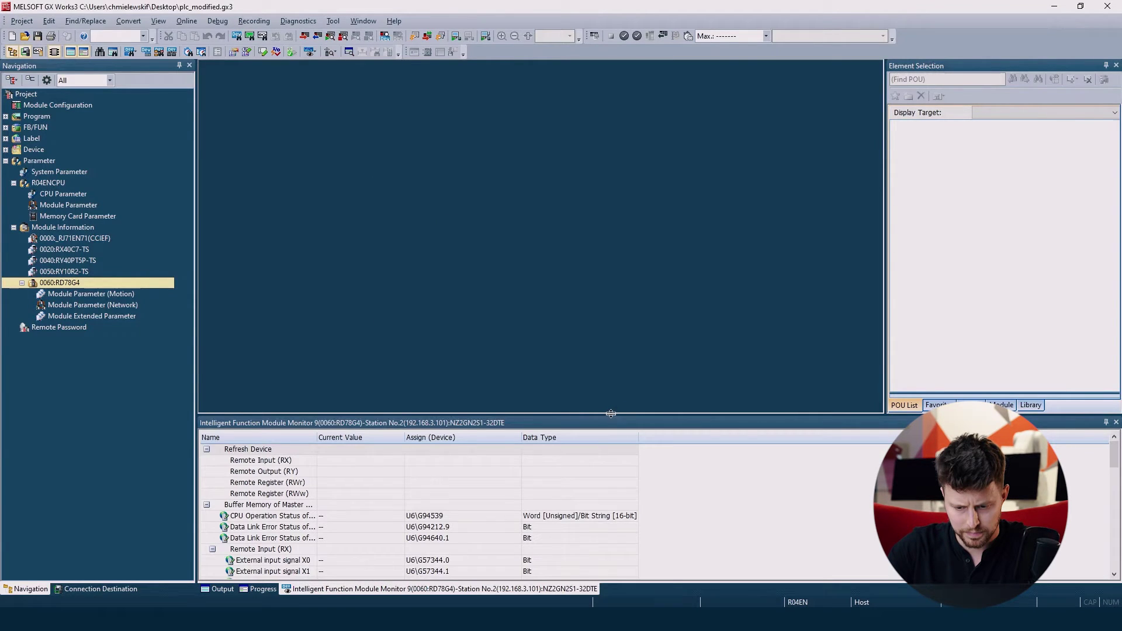
Step: Make the station 2 monitor pane taller and widen its Name column to read full signal names
drag(611, 414, 610, 130)
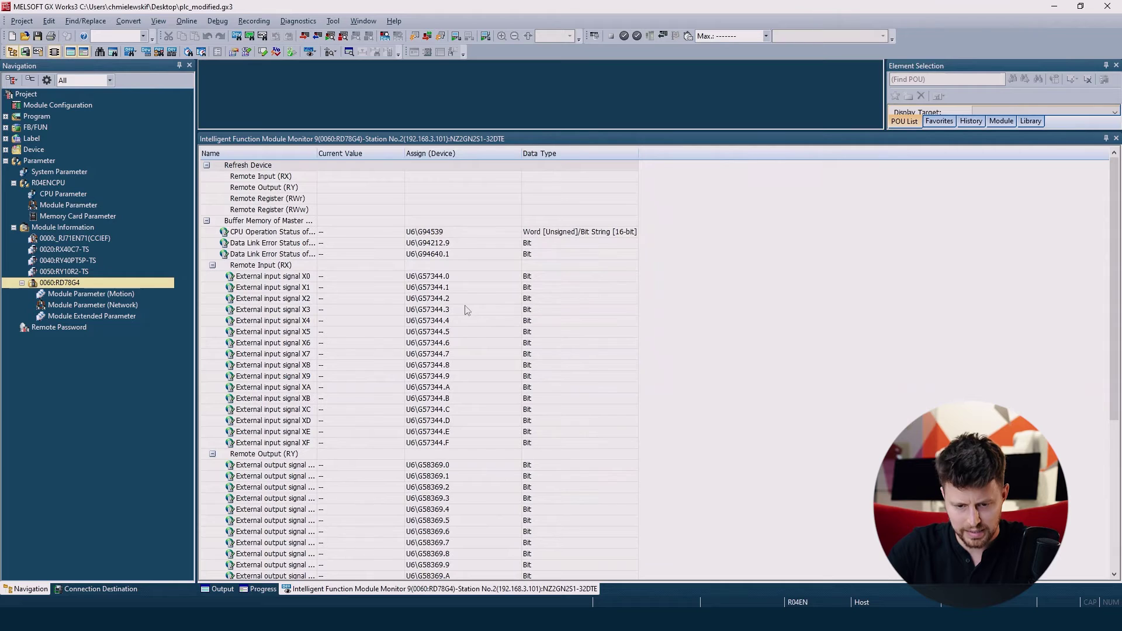
scroll(468, 310, down, 7)
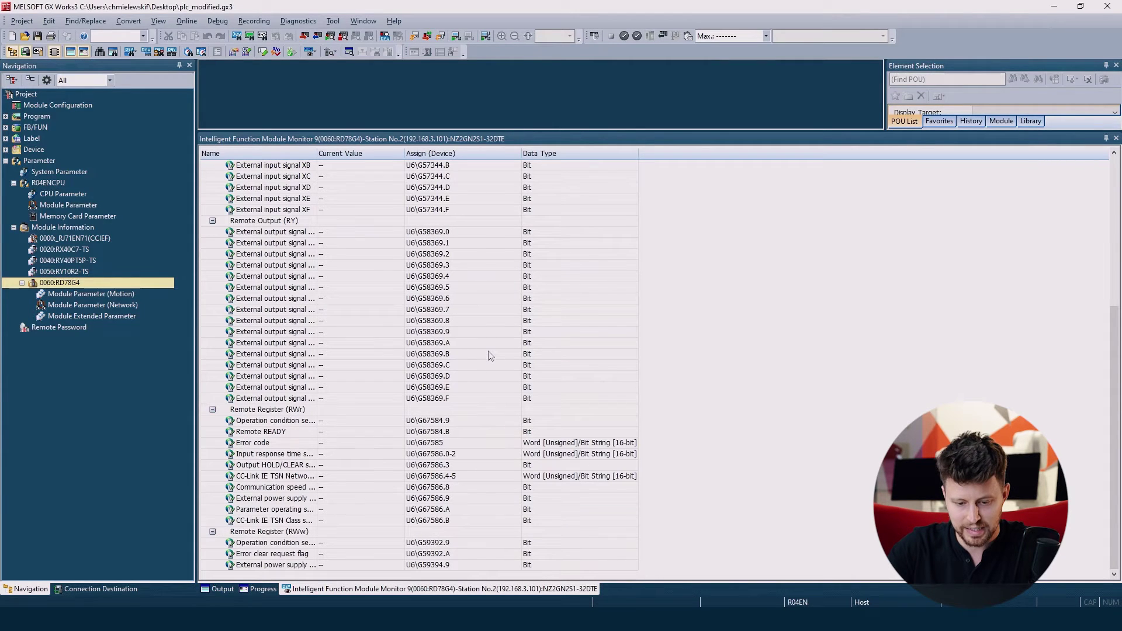
drag(317, 154, 380, 154)
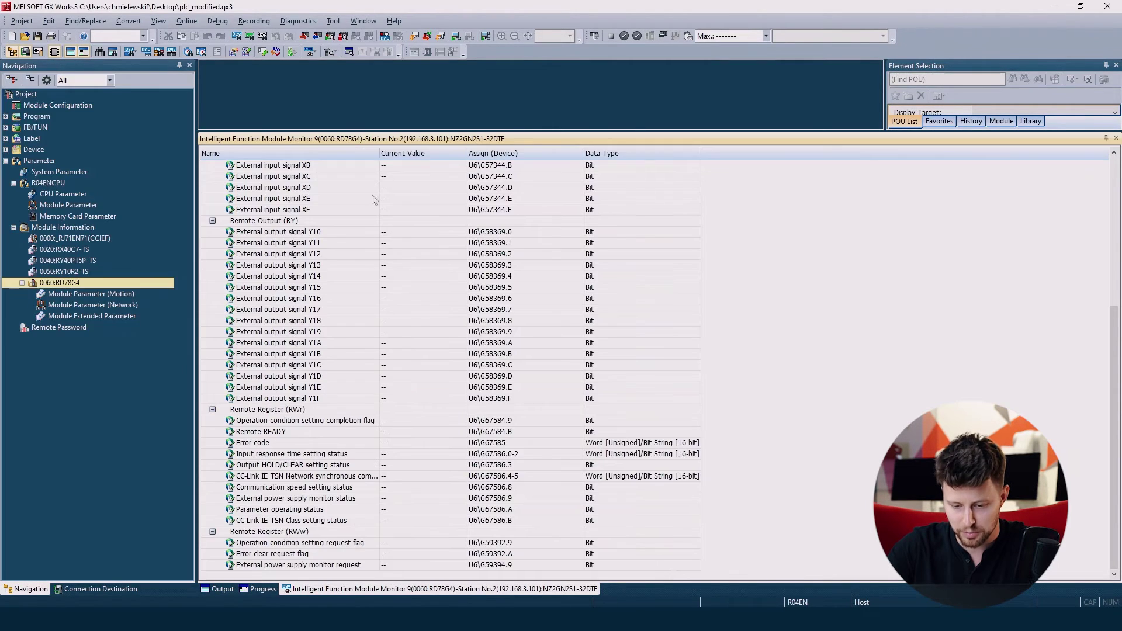
scroll(503, 321, up, 7)
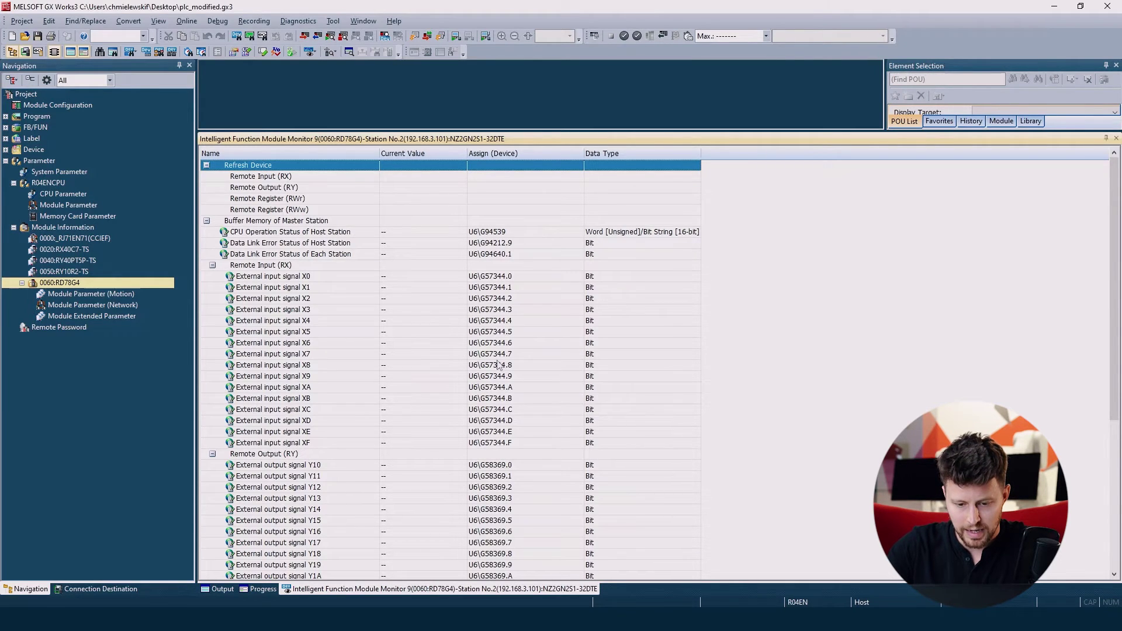
scroll(511, 348, down, 7)
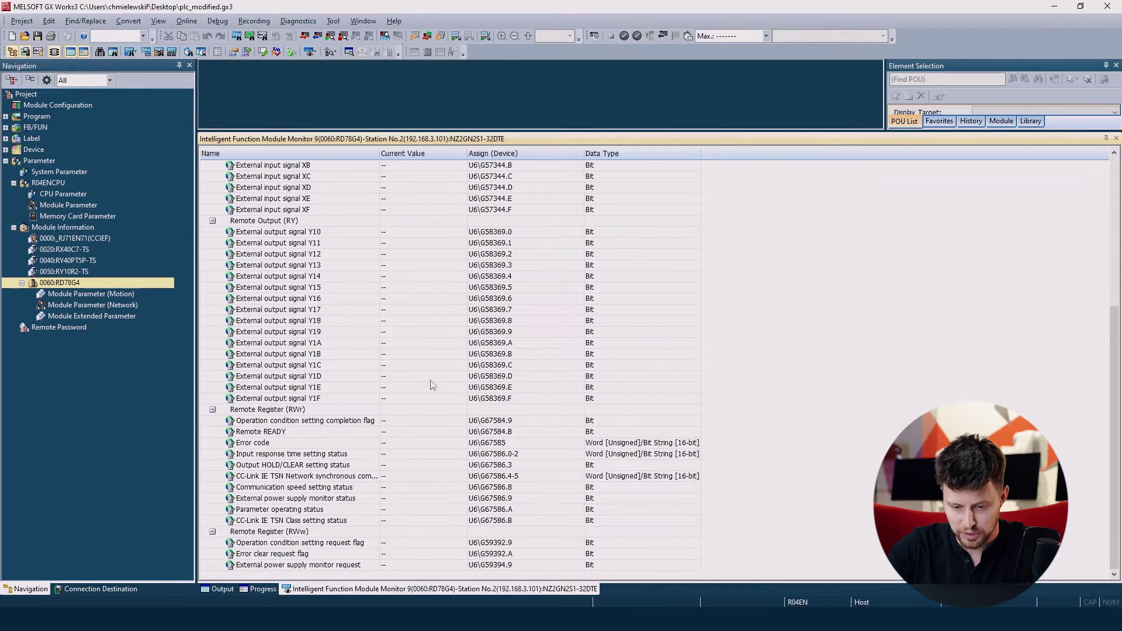
scroll(444, 379, up, 7)
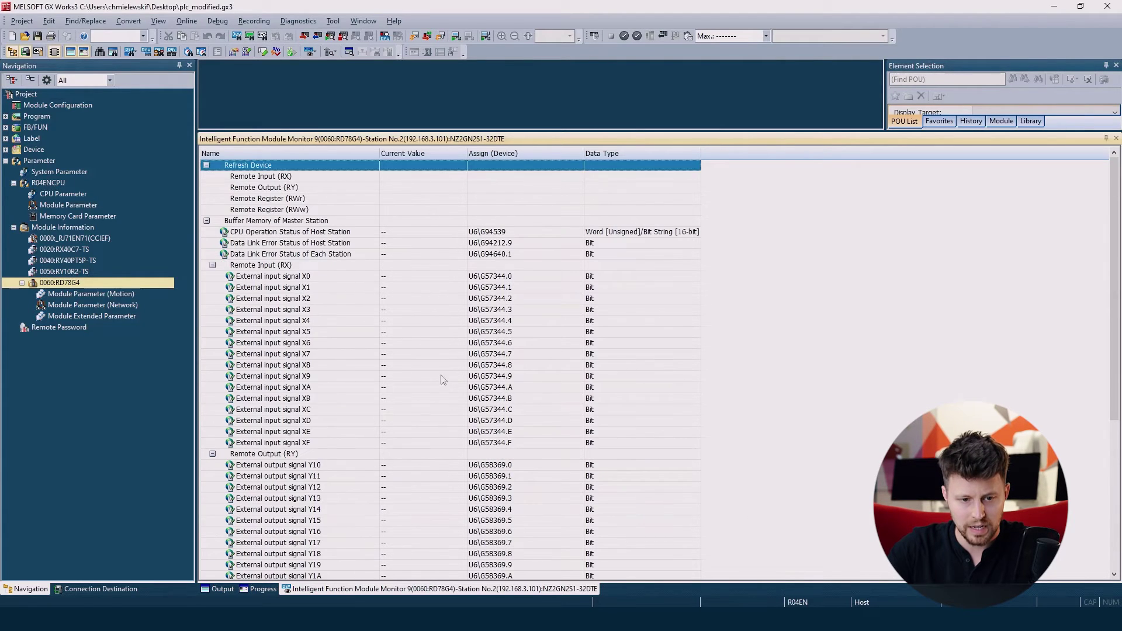
Step: Start monitoring all windows and scroll through station 2's live values
click(331, 36)
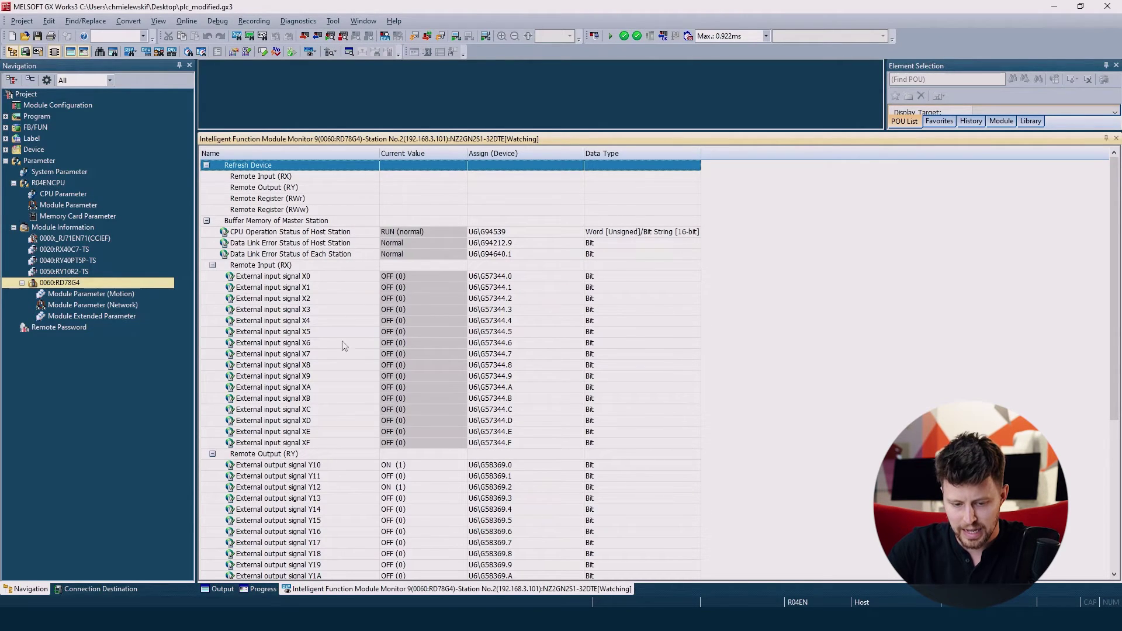
scroll(344, 355, down, 7)
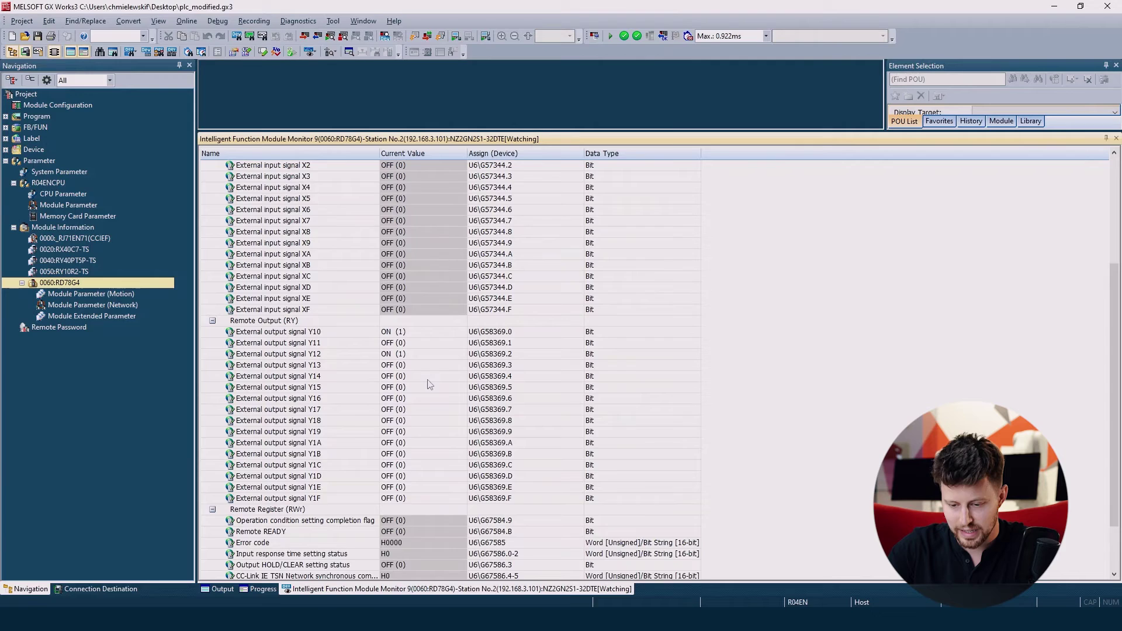
scroll(429, 414, up, 7)
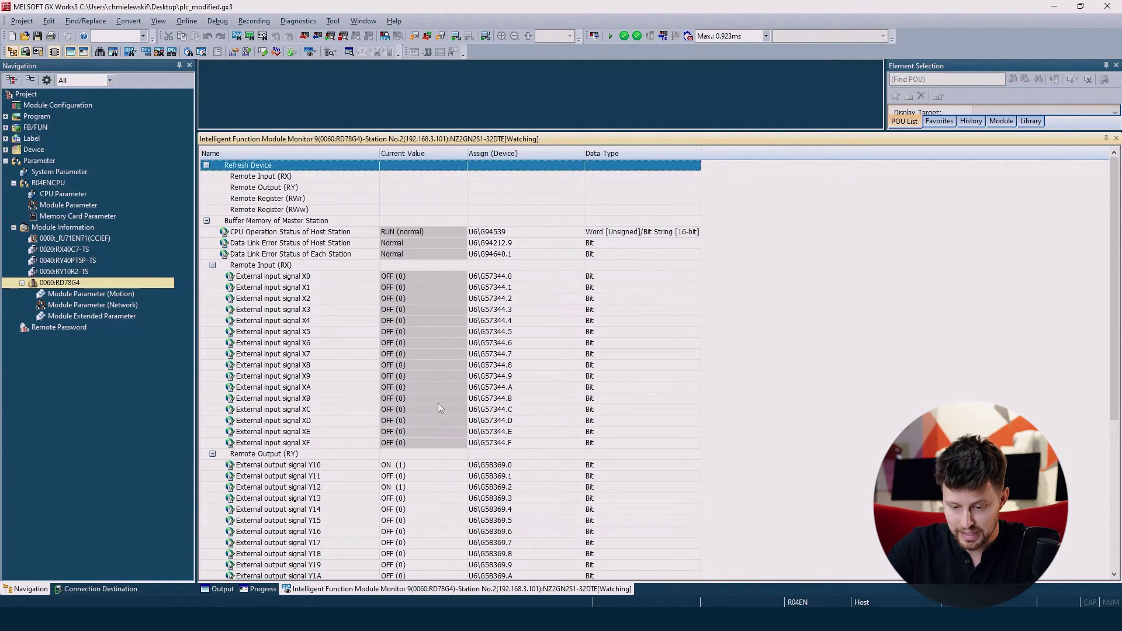
scroll(437, 377, down, 6)
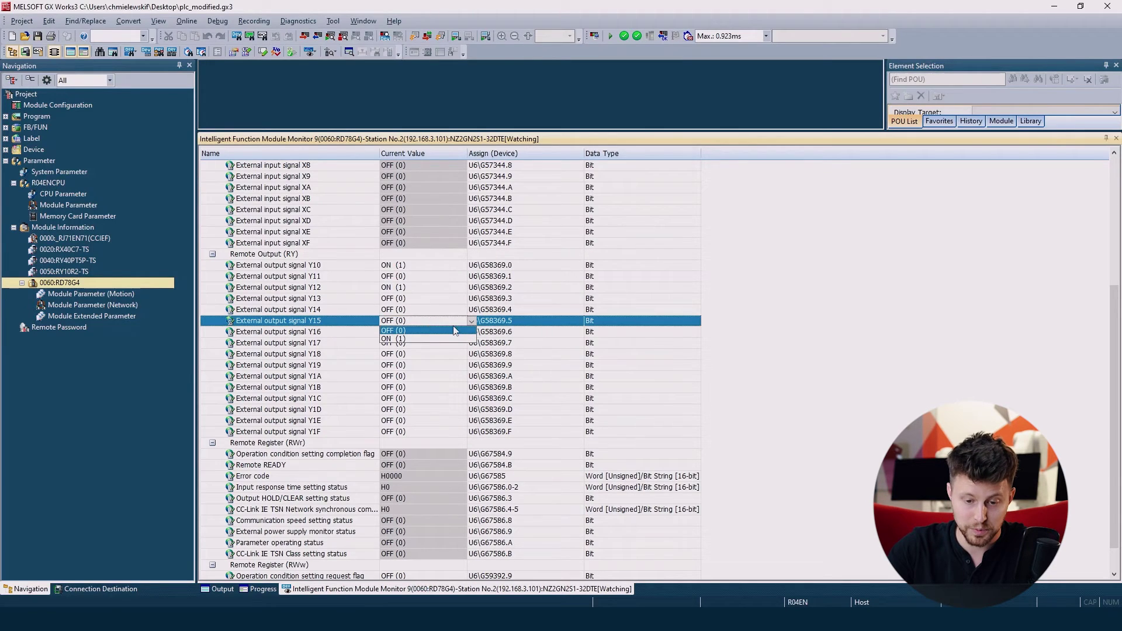
Step: Force External output signal Y15 (U6\G58369.5) to ON (1)
click(442, 340)
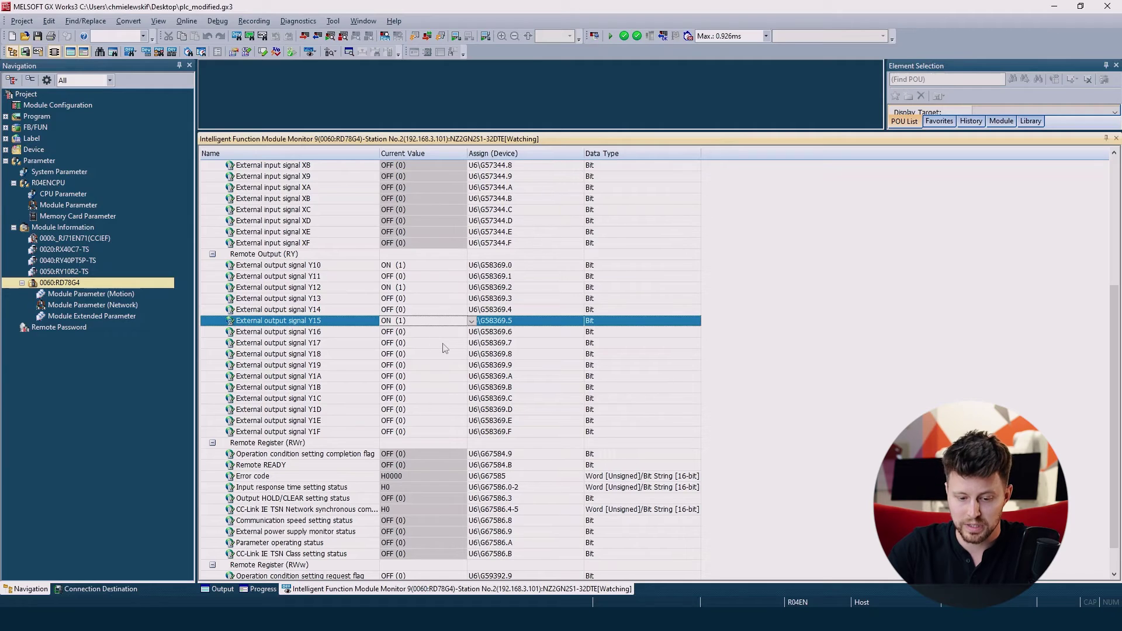
click(503, 336)
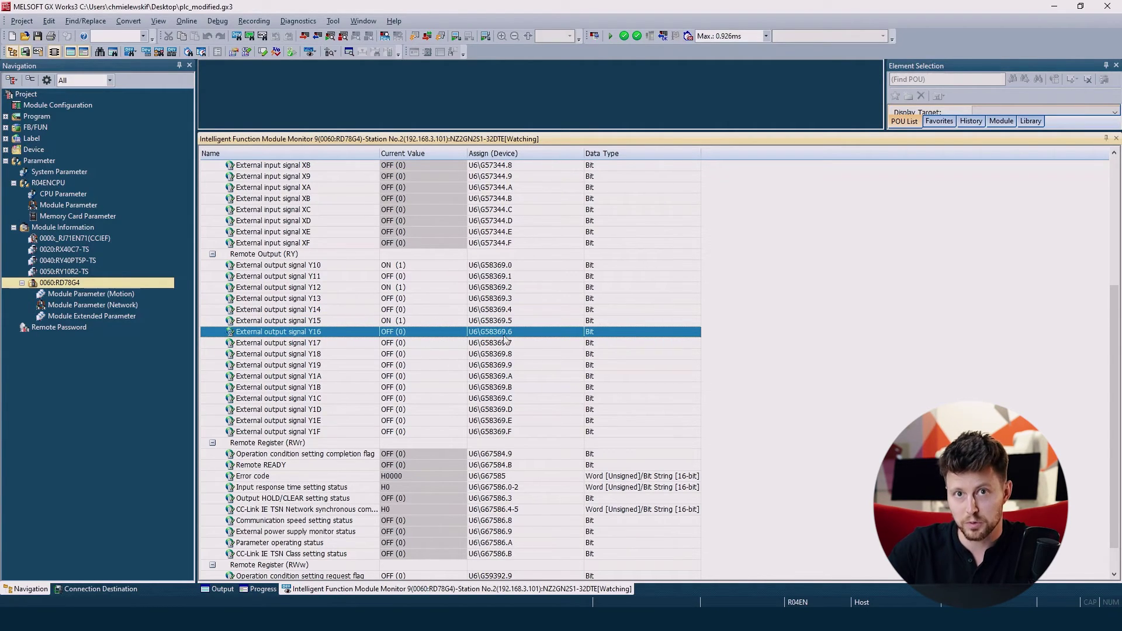
scroll(494, 366, down, 1)
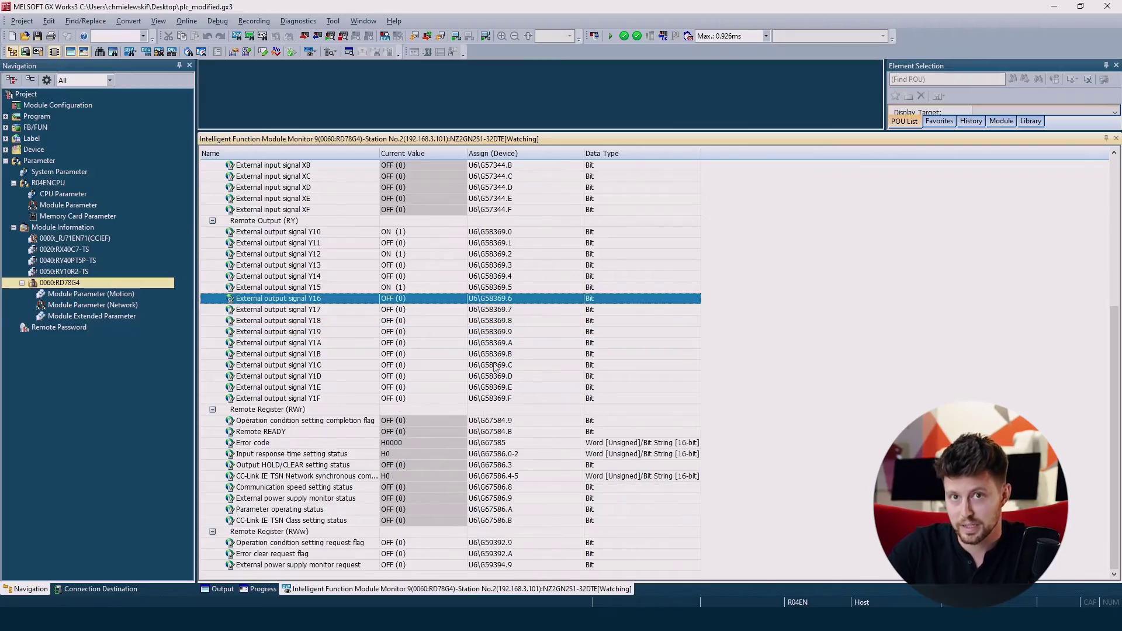